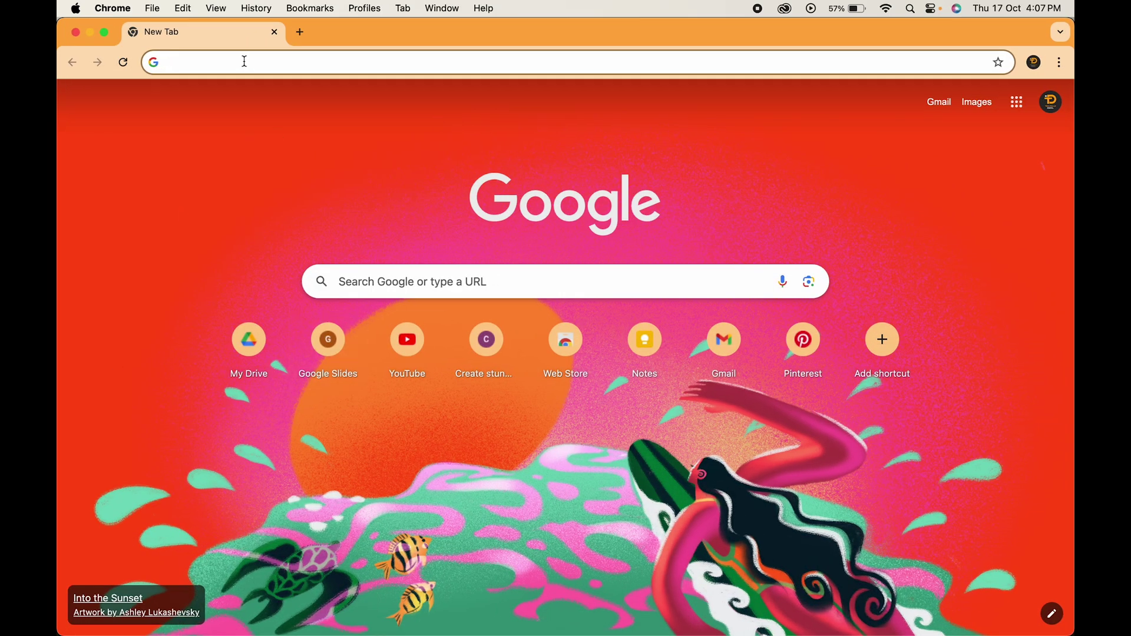
type("canva.com")
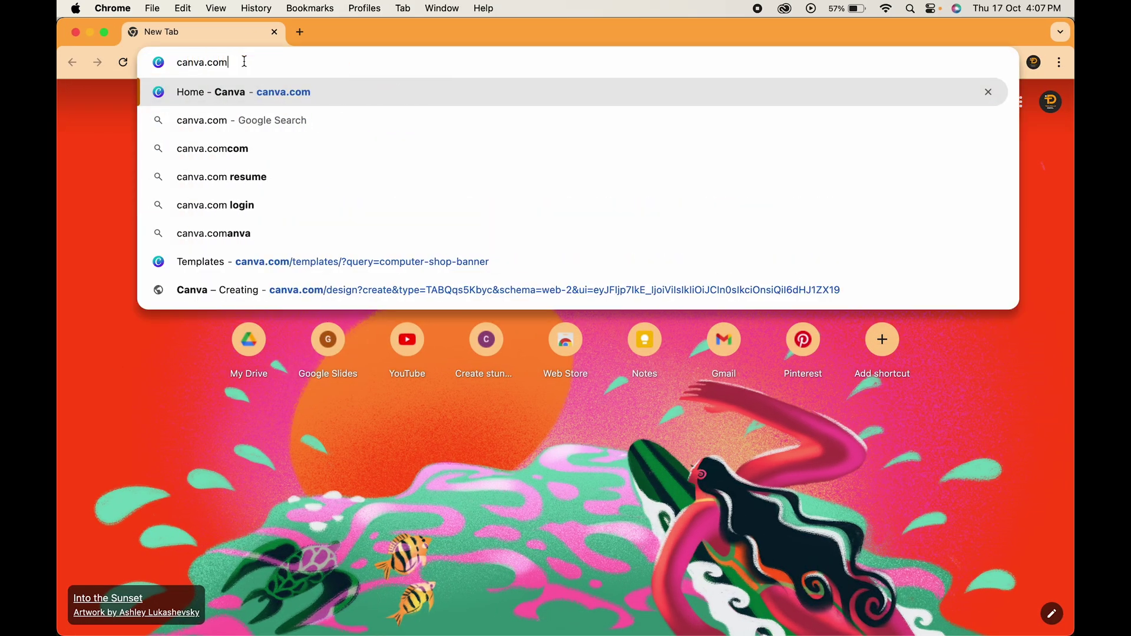
Go to canva.com from the Chrome address bar
key("Return")
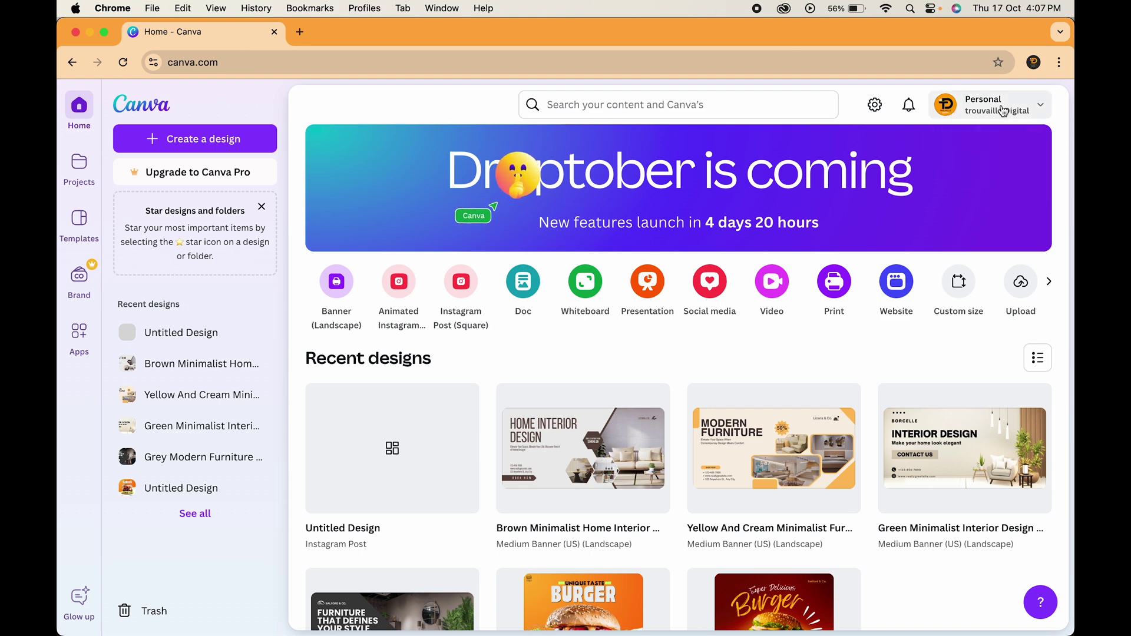
Search Canva for 'computer shop banner templates' and filter the results to Canva Templates
left_click(606, 106)
type("c")
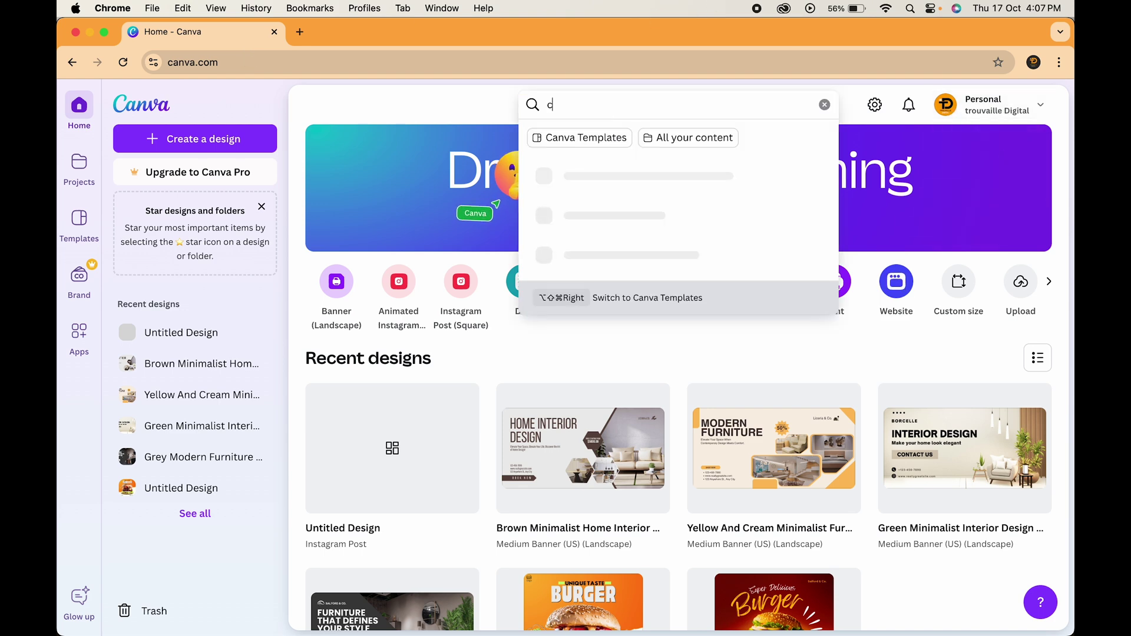
type("omputer shop banner ")
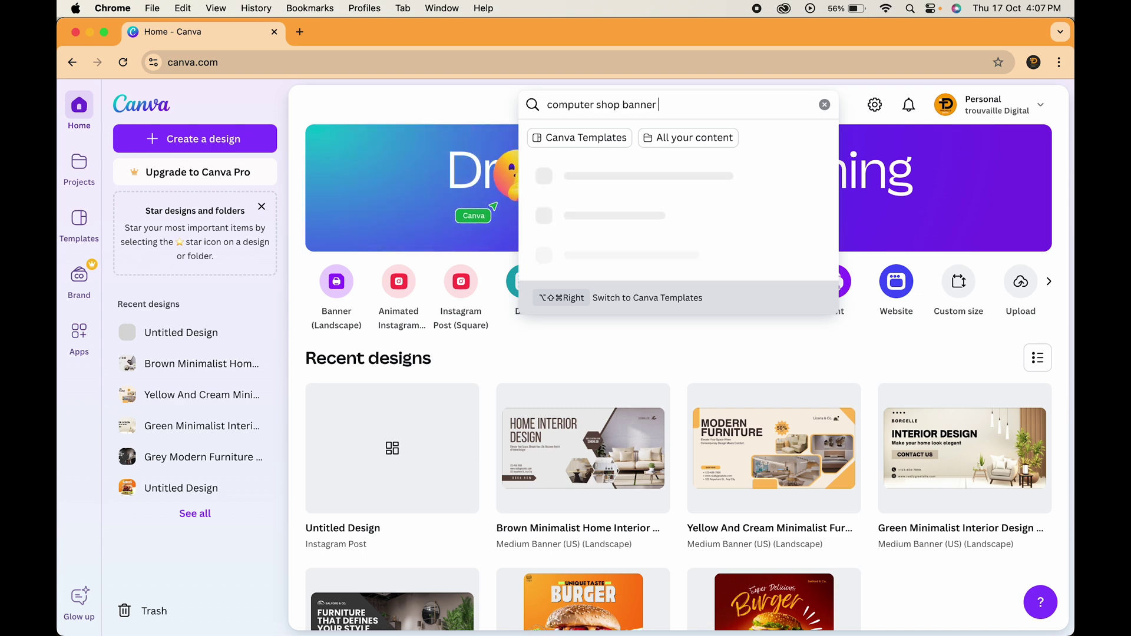
type("templates")
key("Return")
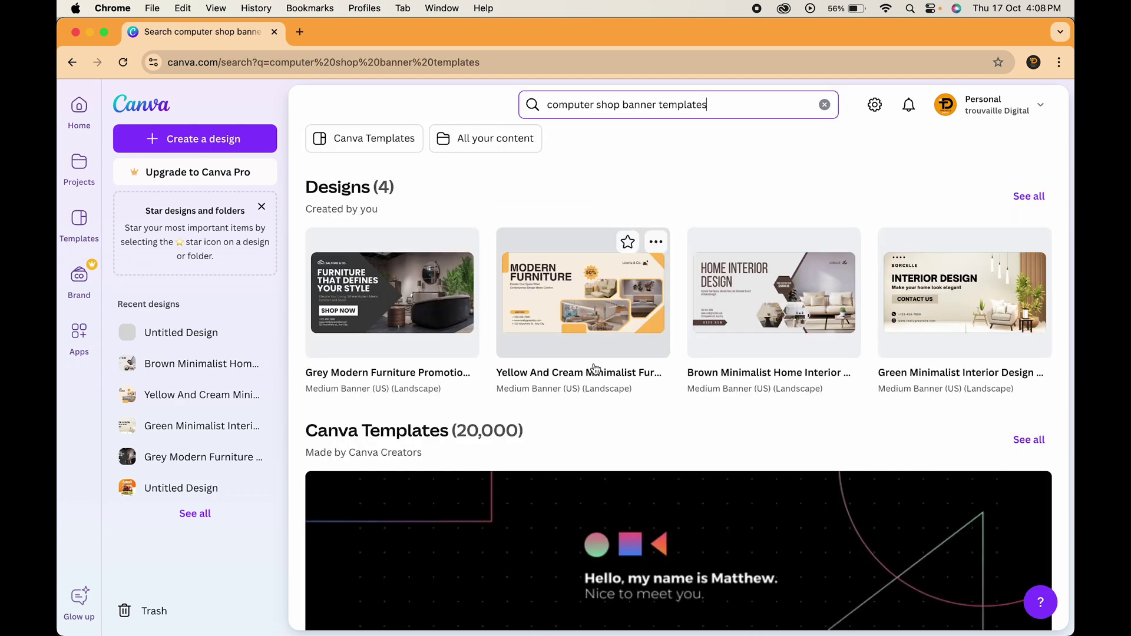
scroll(594, 389, "down", 3)
left_click(1029, 235)
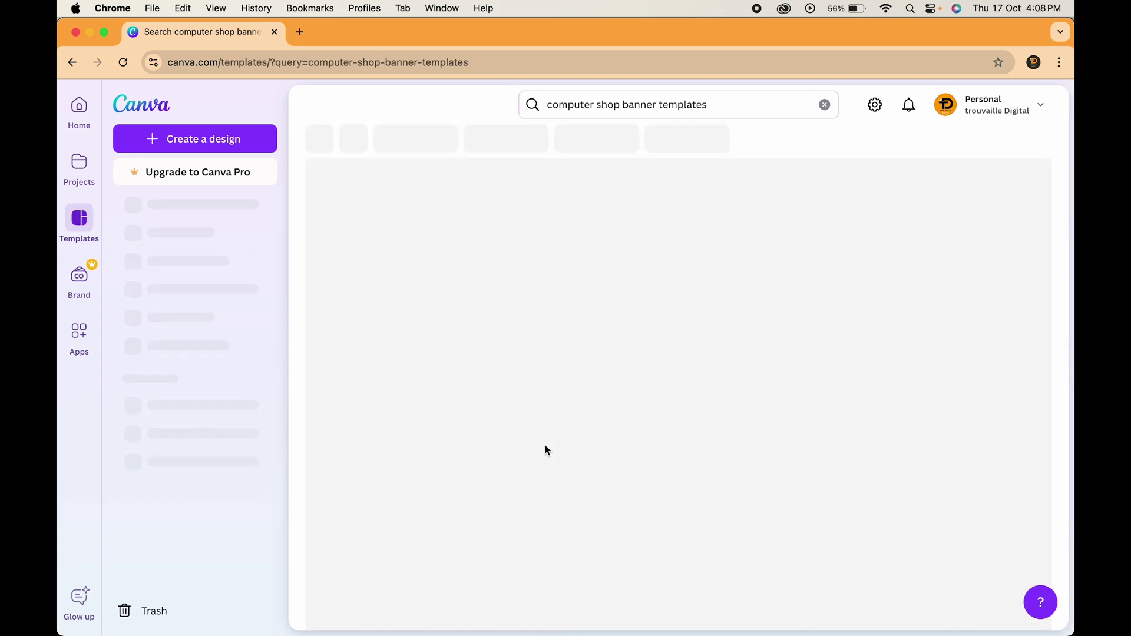
scroll(544, 468, "down", 2)
scroll(535, 504, "down", 4)
scroll(527, 533, "down", 2)
scroll(528, 533, "down", 2)
scroll(528, 532, "down", 2)
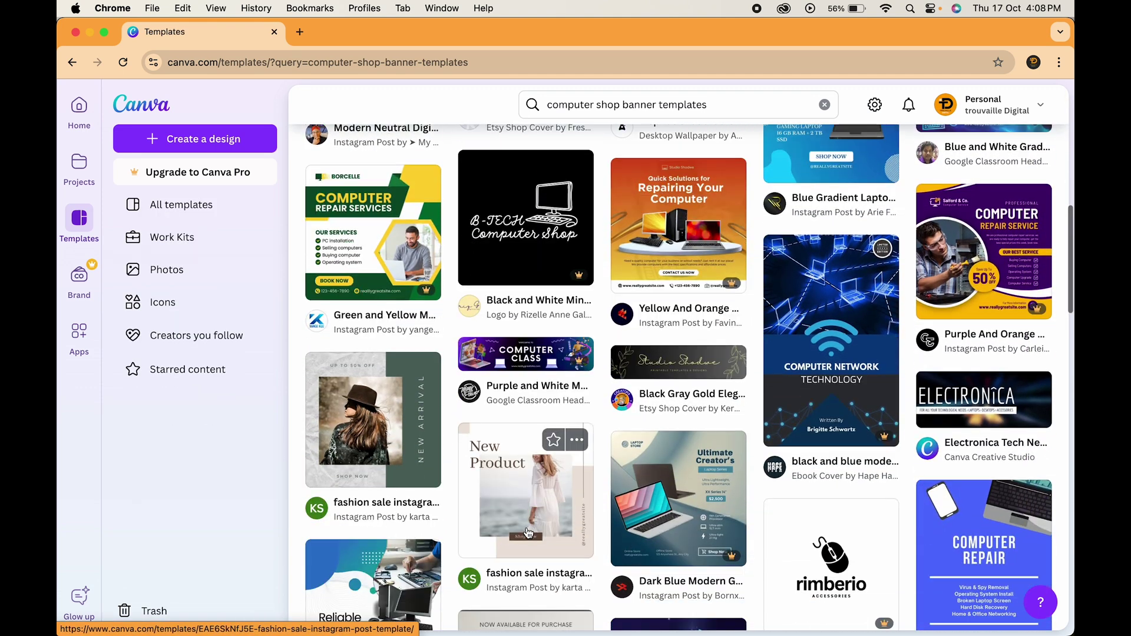
scroll(534, 430, "up", 3)
scroll(537, 407, "up", 2)
scroll(539, 385, "down", 1)
scroll(539, 385, "down", 3)
scroll(539, 386, "down", 3)
scroll(539, 385, "down", 3)
scroll(539, 385, "down", 3)
scroll(540, 386, "down", 1)
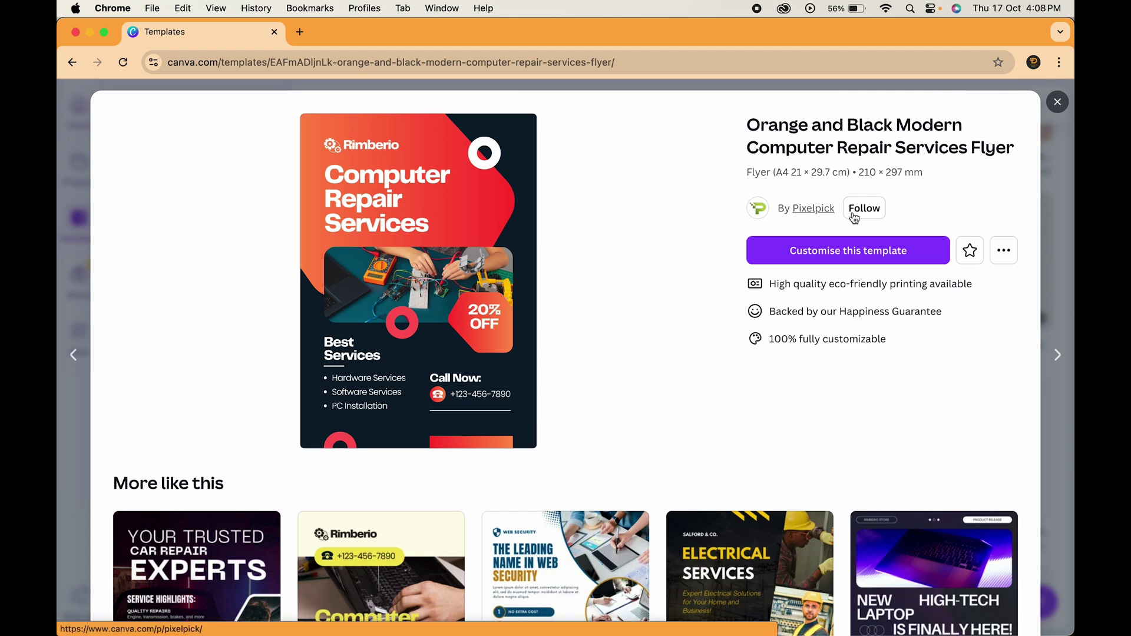
Start a design from the flyer template and change the headline to 'Repair Your Computers'
left_click(829, 253)
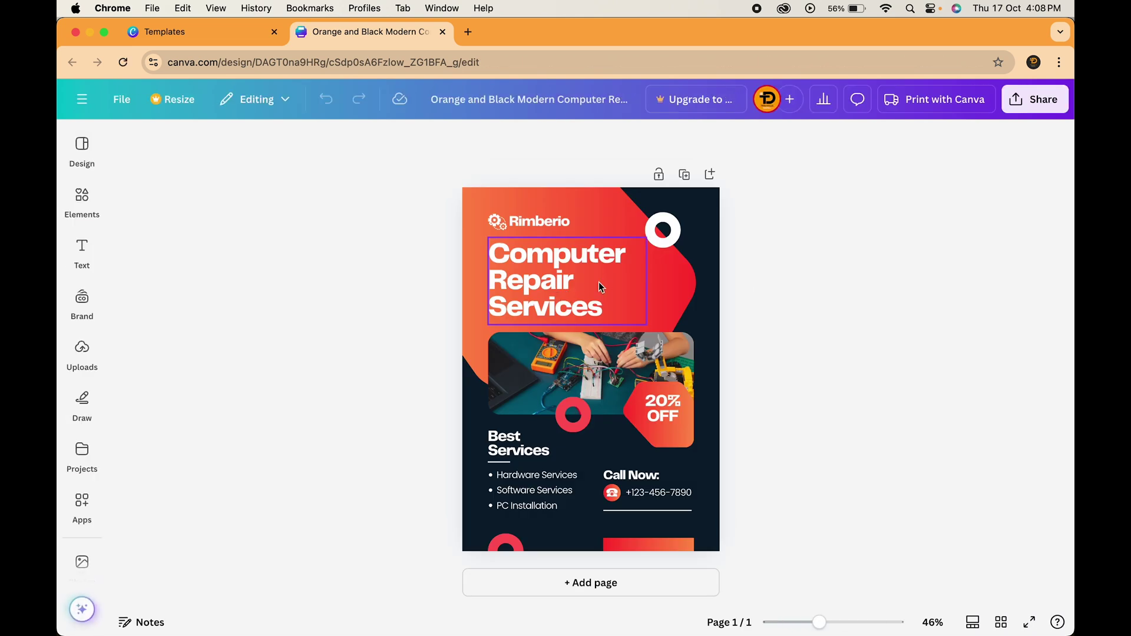
left_click(574, 281)
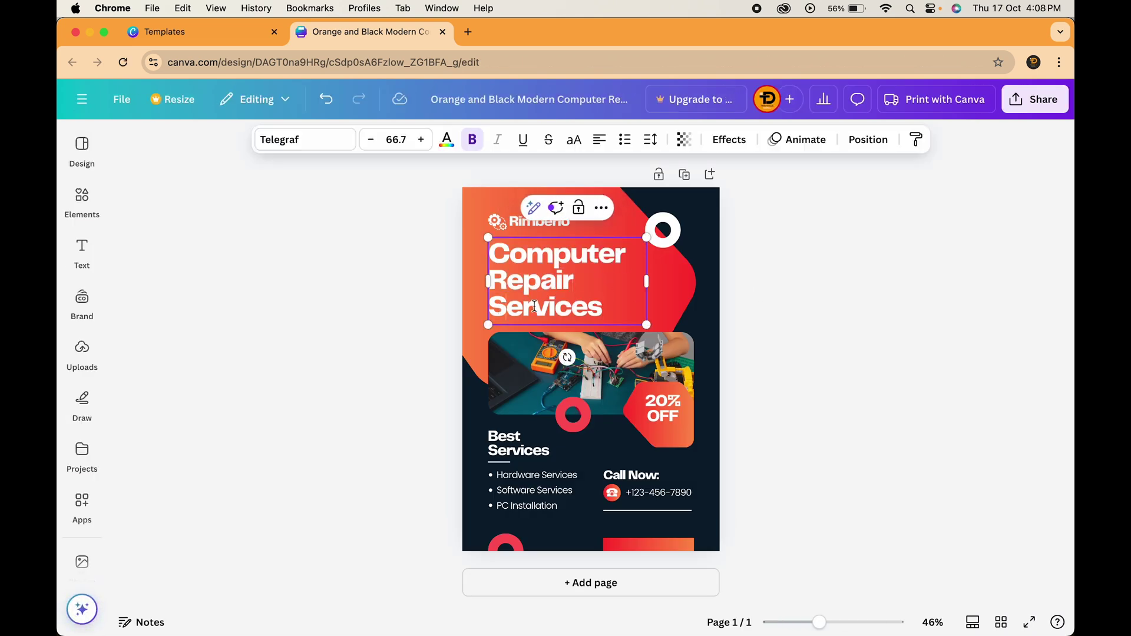
key("super+a")
type("Repair")
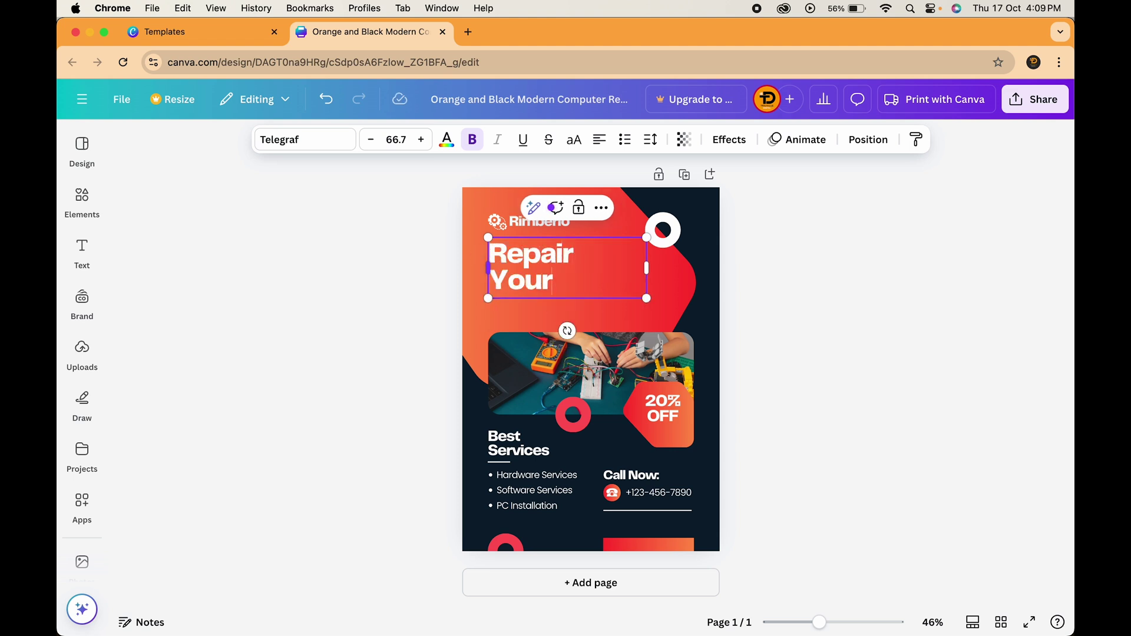
type(" Your Computers")
left_click(375, 268)
double_click(540, 221)
type("Co")
type("ons")
left_click(393, 242)
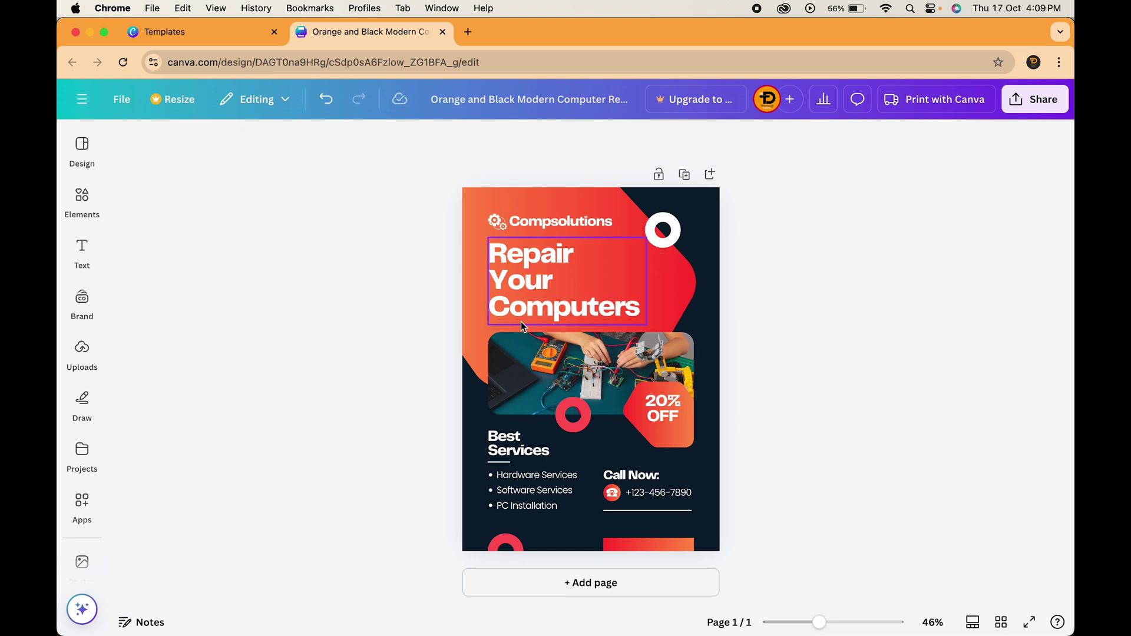
double_click(658, 492)
type("68374h")
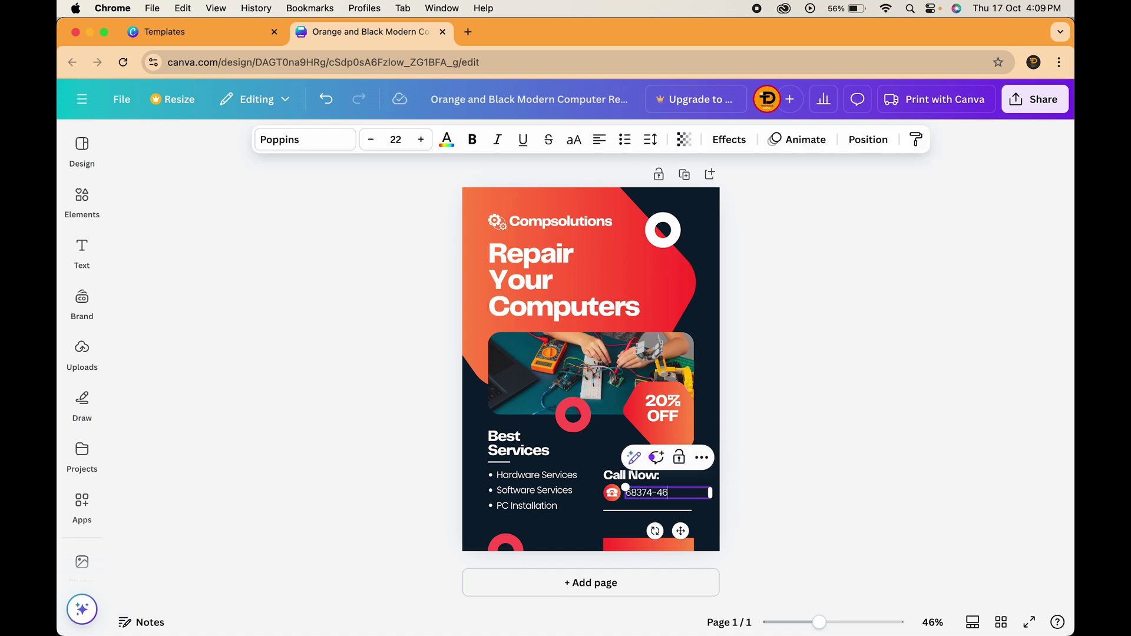
type("793")
left_click(426, 509)
double_click(652, 403)
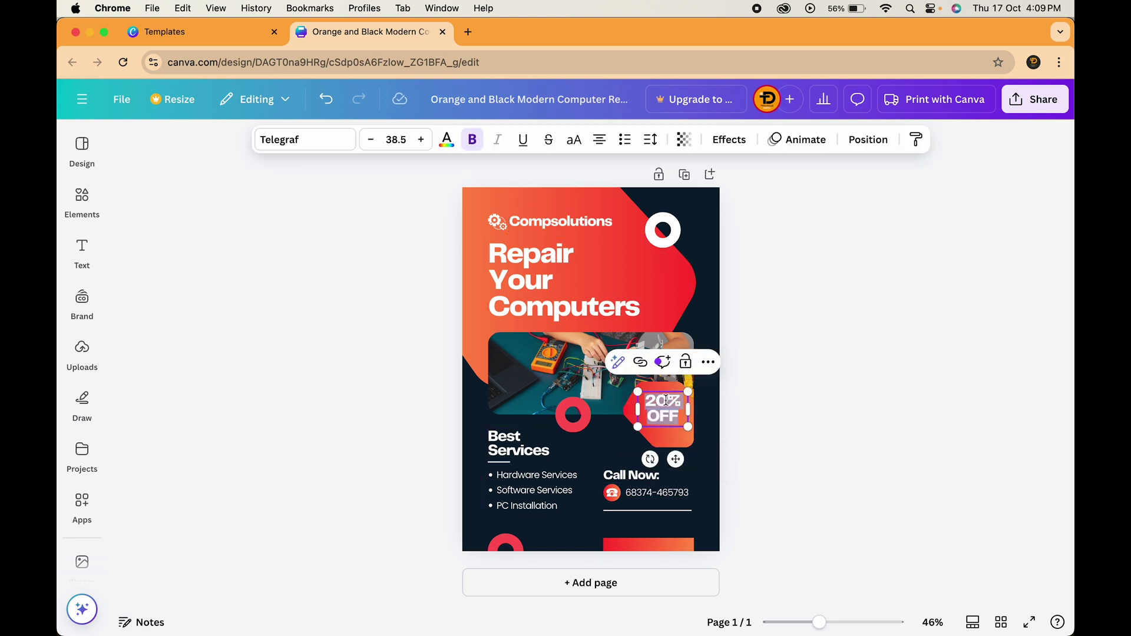
type("3")
left_click(415, 437)
Give the orange background shape the orange gradient colour
left_click(486, 327)
left_click(485, 139)
left_click(293, 253)
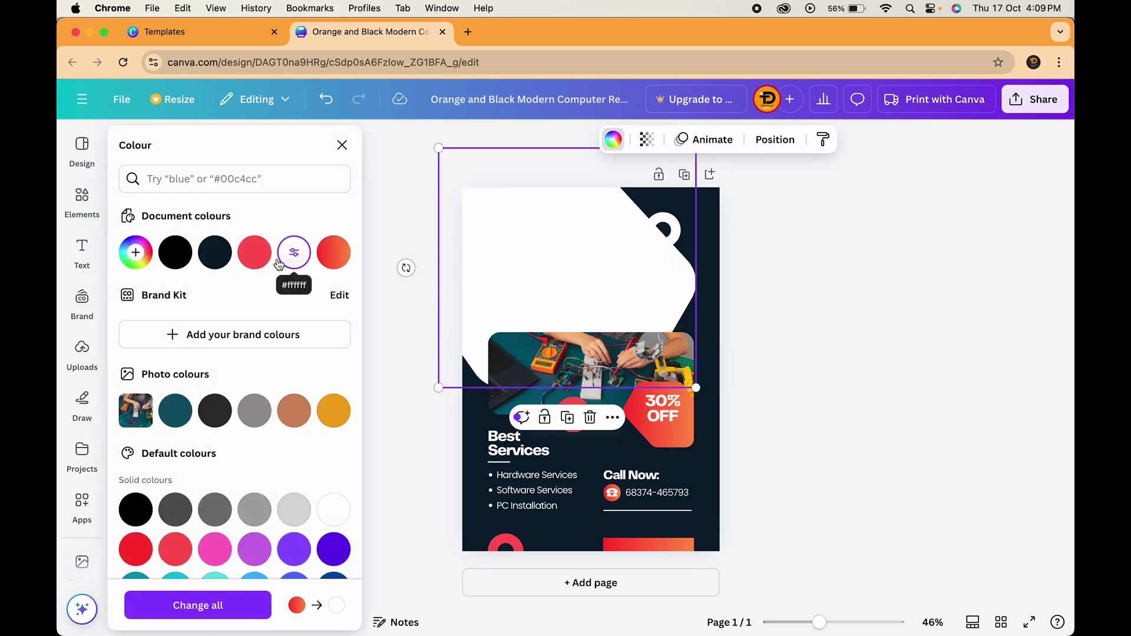
left_click(334, 252)
Try Rubik One and Poppins on the headline, then undo back to Telegraf
left_click(562, 252)
left_click(336, 150)
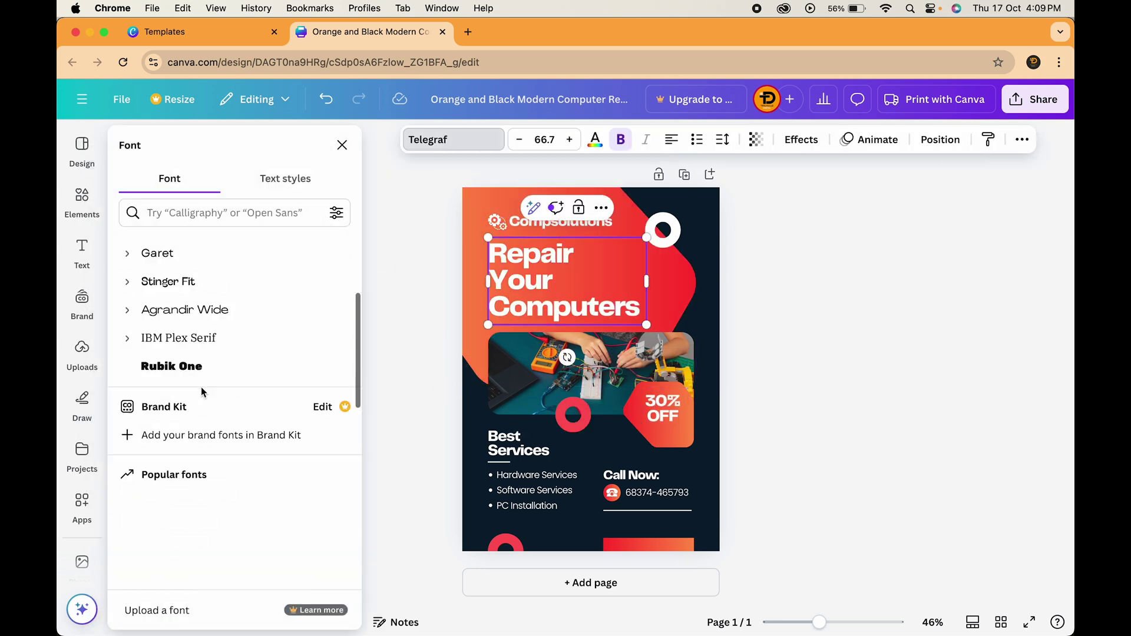
left_click(177, 300)
left_click(190, 323)
left_click(425, 297)
key("ctrl+z")
Set the headline in Rubik One and widen it so 'Computers' fits on one line
left_click(488, 265)
left_click(308, 142)
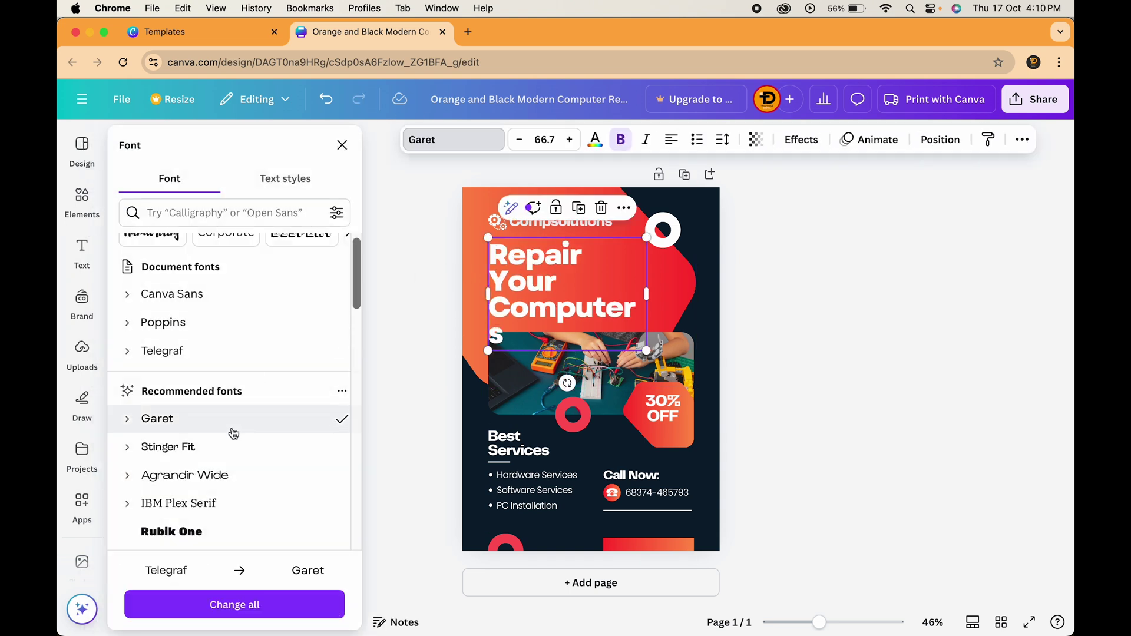
left_click(228, 449)
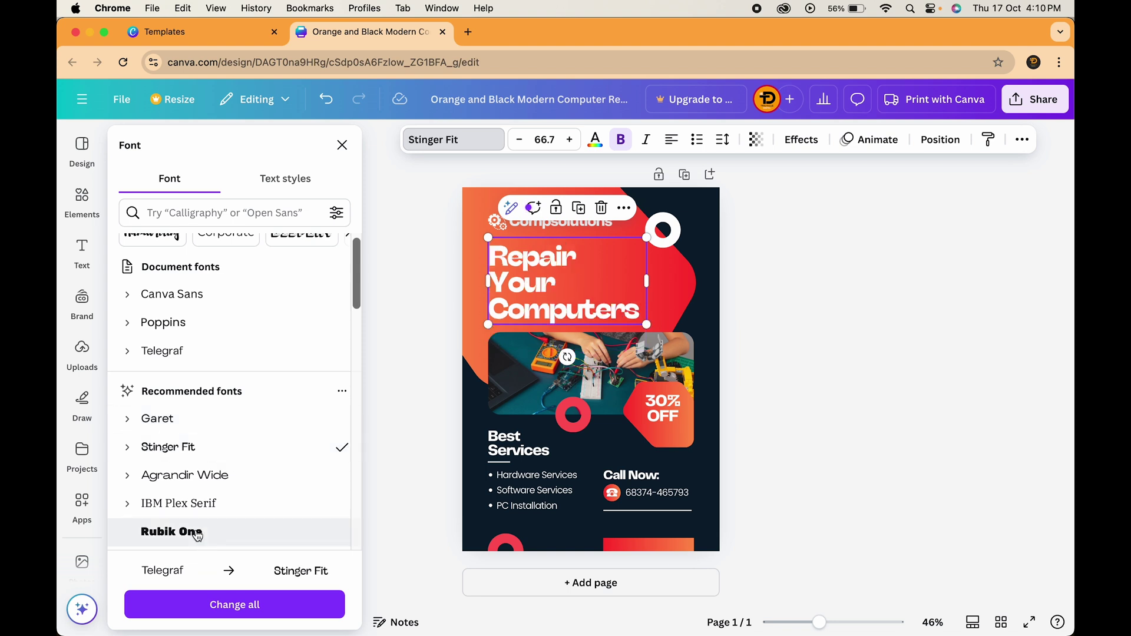
left_click(173, 531)
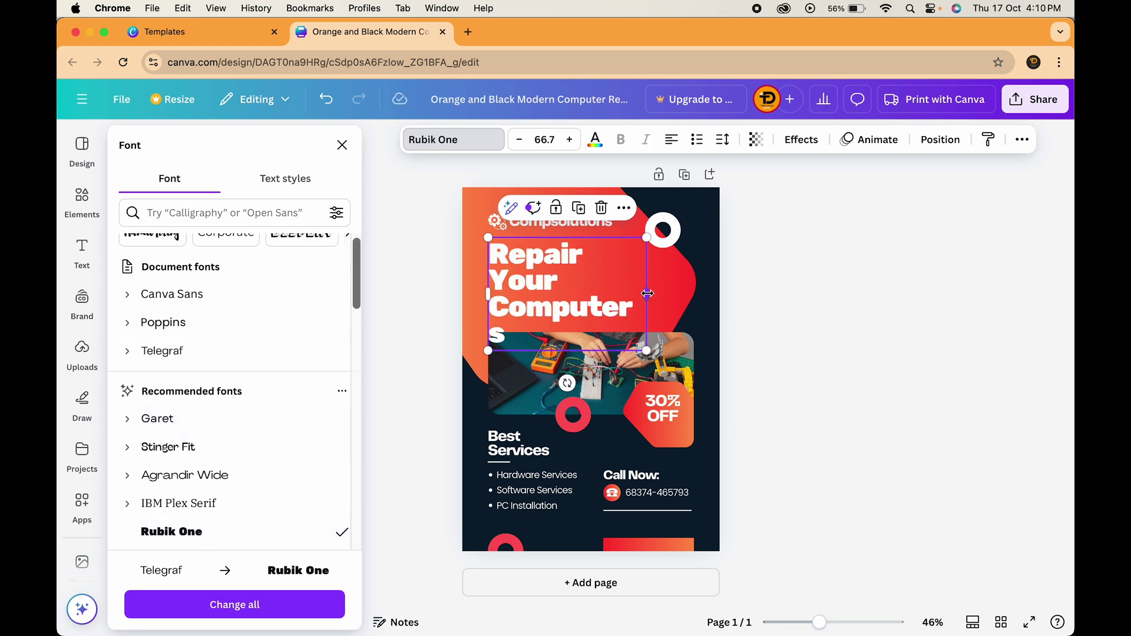
left_click_drag(646, 294, 658, 294)
left_click(402, 329)
left_click(563, 306)
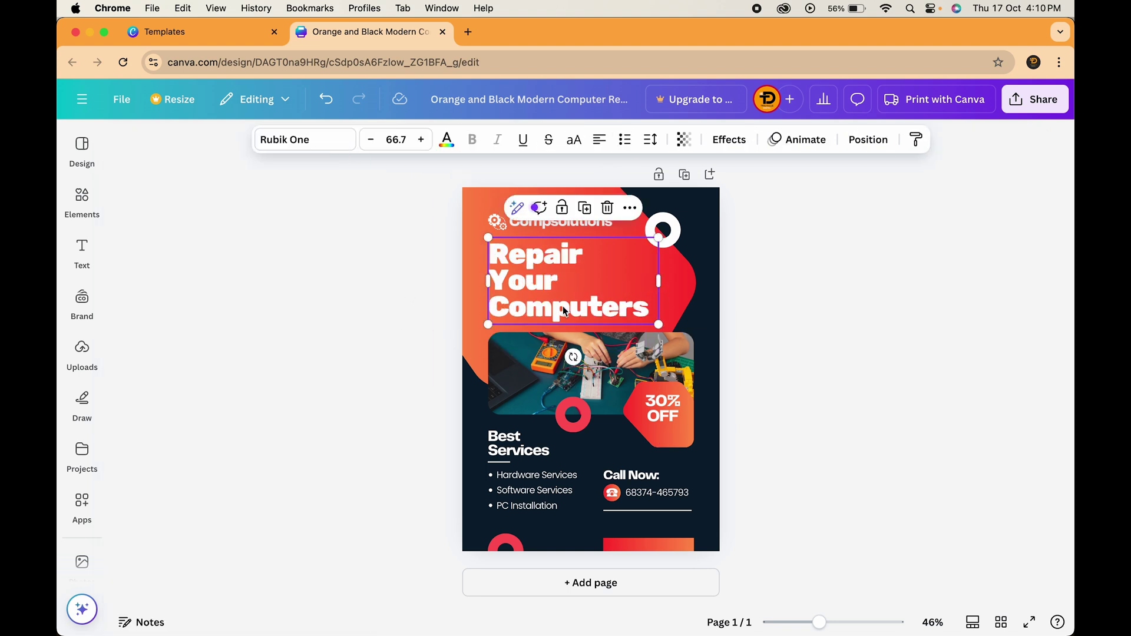
Generate AI images from the prompt 'A modern computer with a sleek keyboard'
left_click(580, 390)
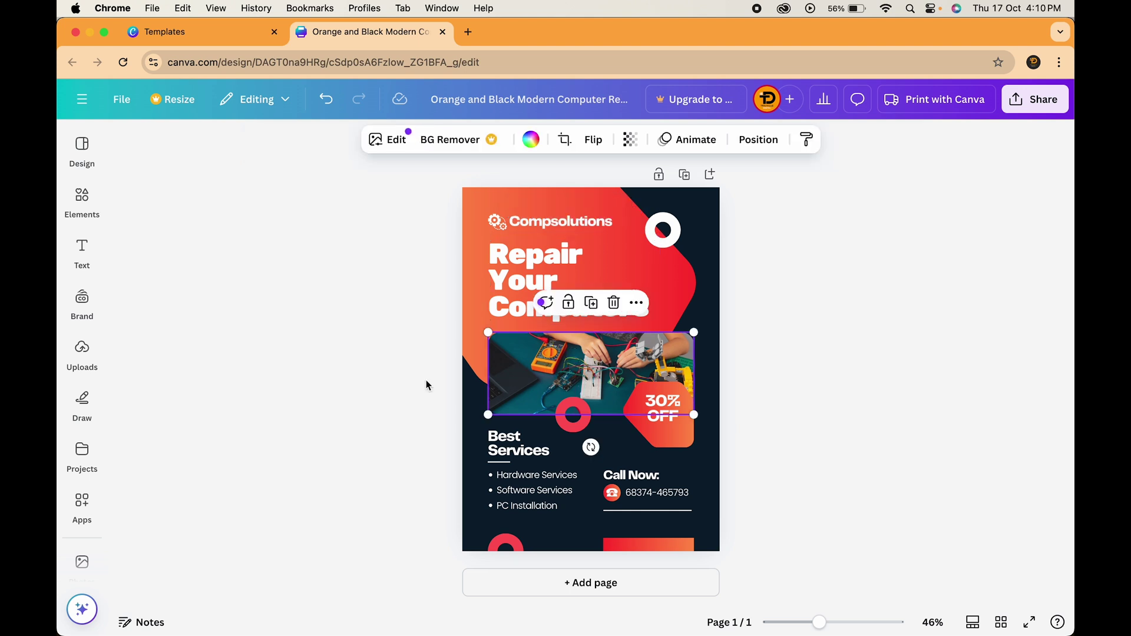
left_click(81, 200)
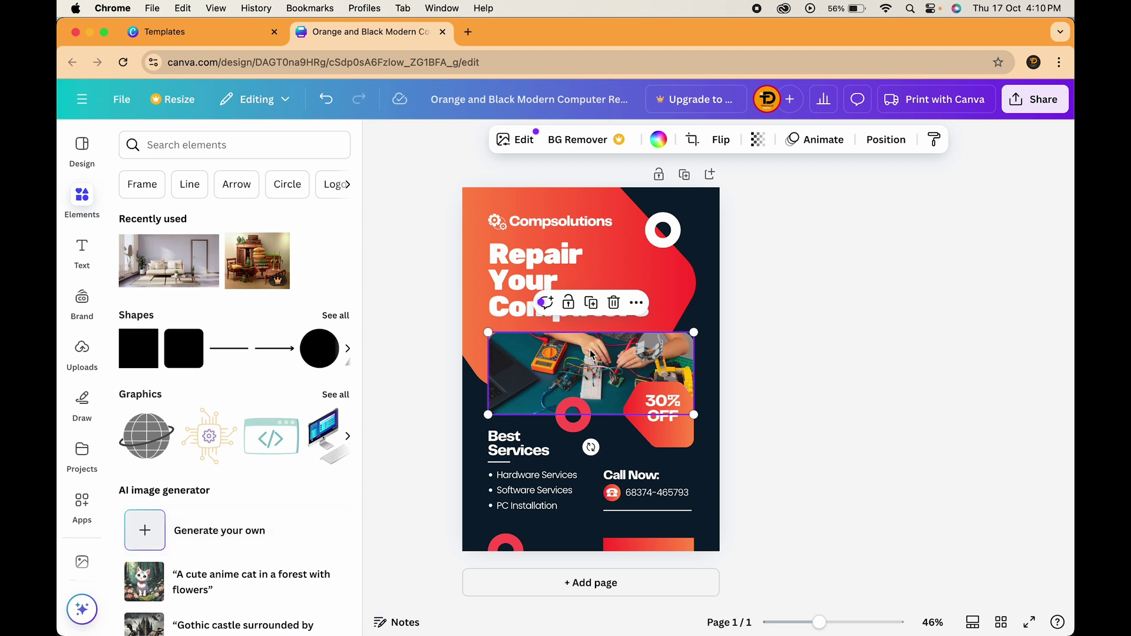
left_click(228, 531)
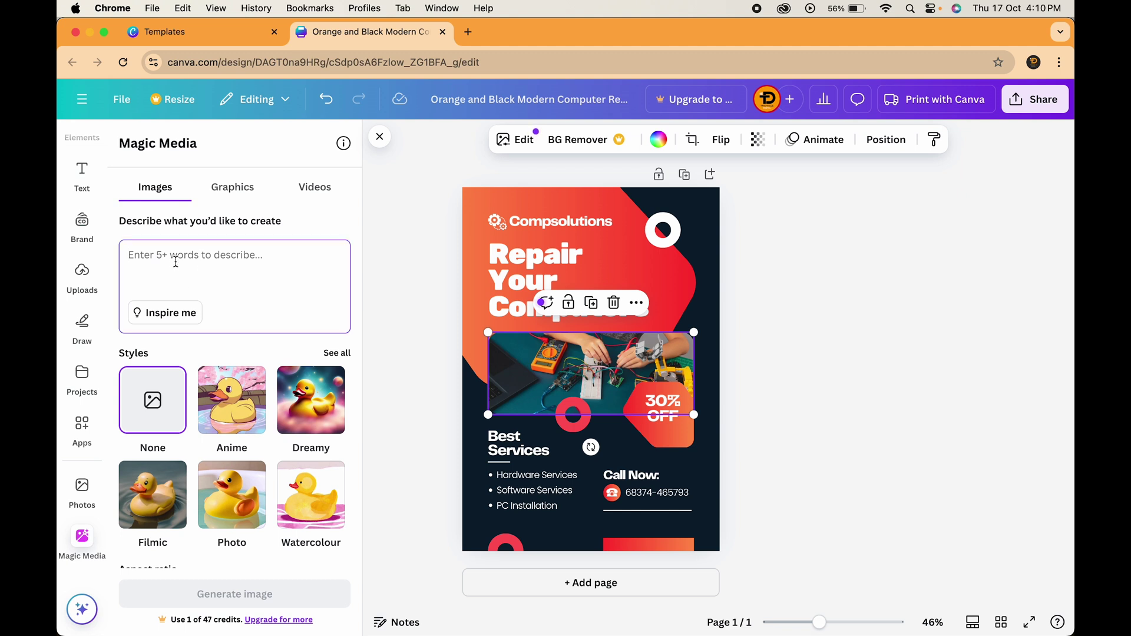
type("A modern computer with a sleek keyboard")
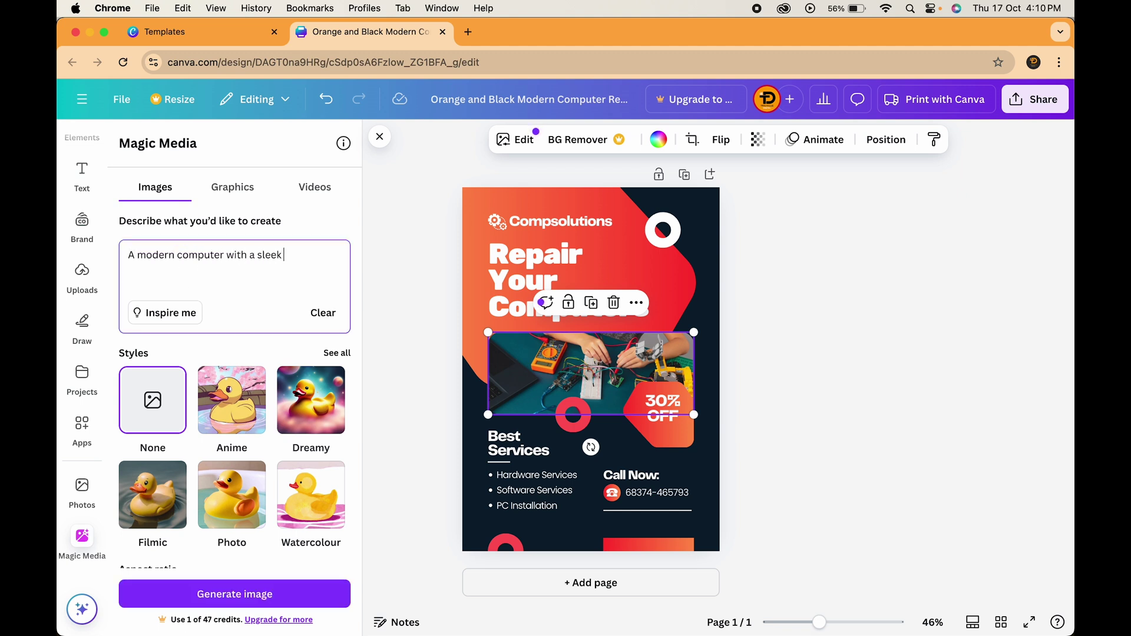
left_click(203, 600)
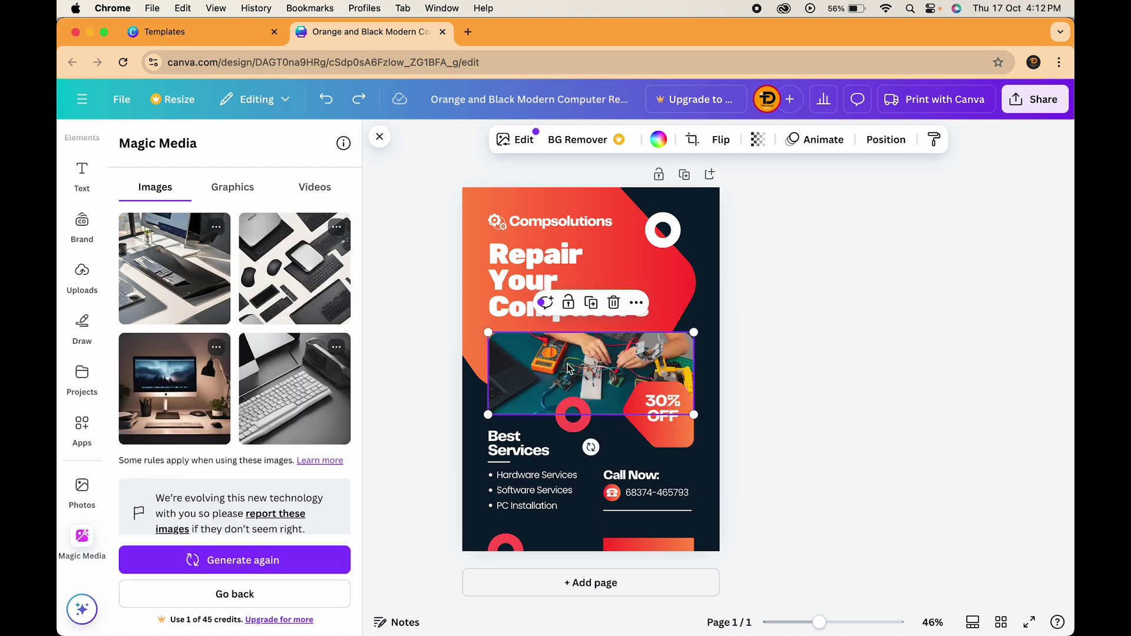
Swap in the keyboard-and-mouse image and nudge the services list and Best Services heading
left_click(331, 310)
left_click(406, 340)
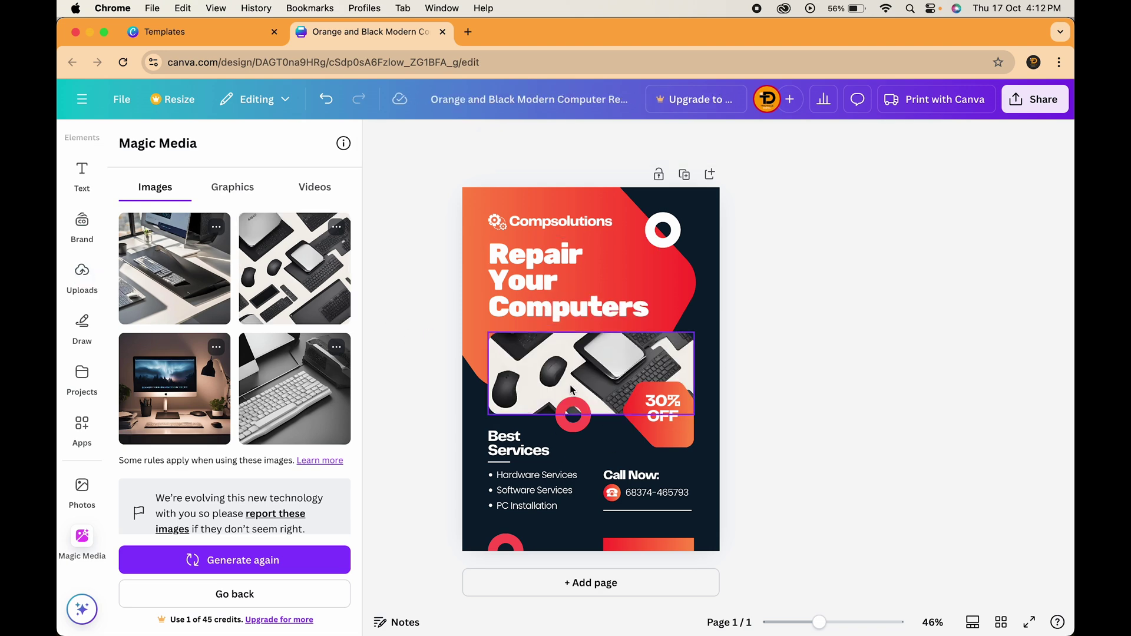
left_click(521, 490)
left_click_drag(506, 480, 507, 453)
left_click(437, 434)
left_click(507, 465)
left_click(459, 458)
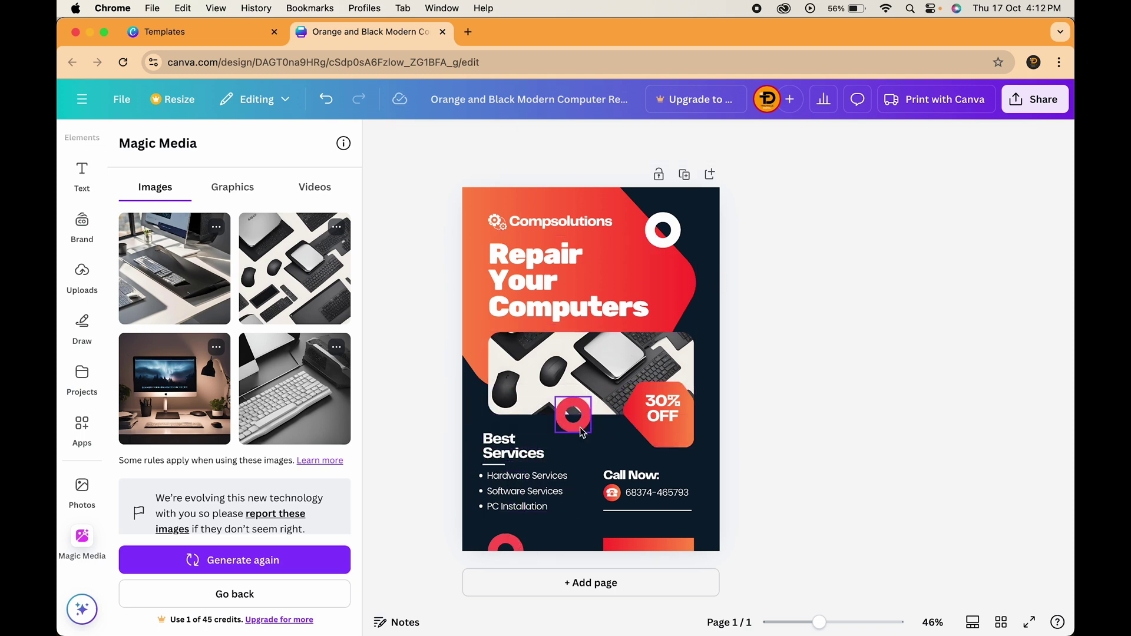
Move the red circle down and right, and the Compsolutions logo up and left
mouse_move(573, 412)
left_mouse_down()
mouse_move(630, 459)
mouse_move(563, 435)
left_mouse_up()
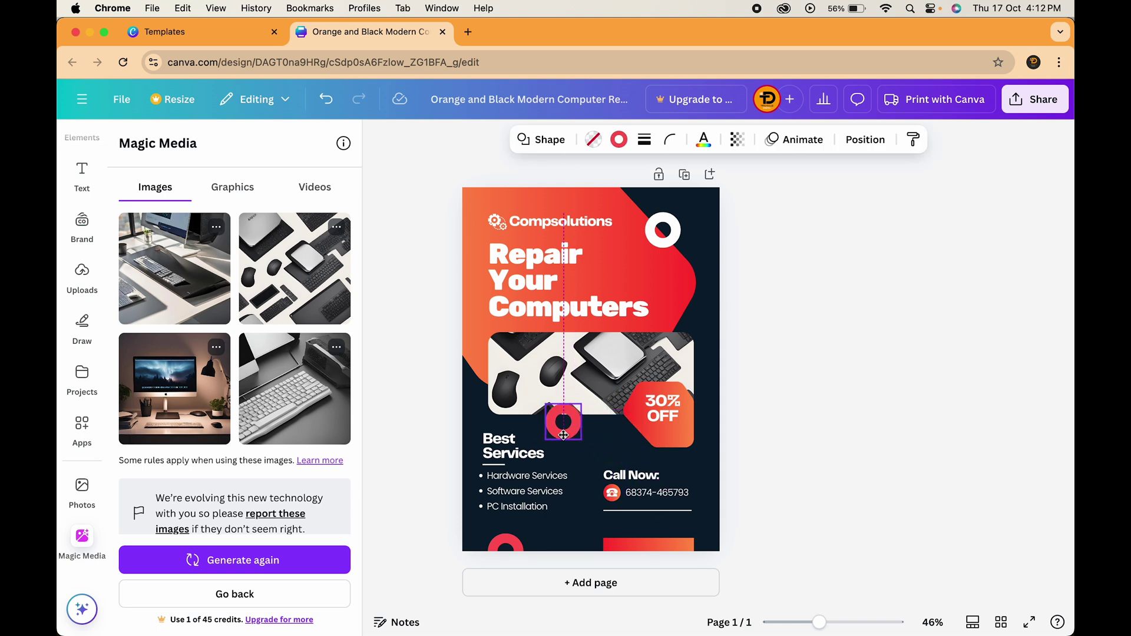
left_click(790, 253)
left_click(605, 325)
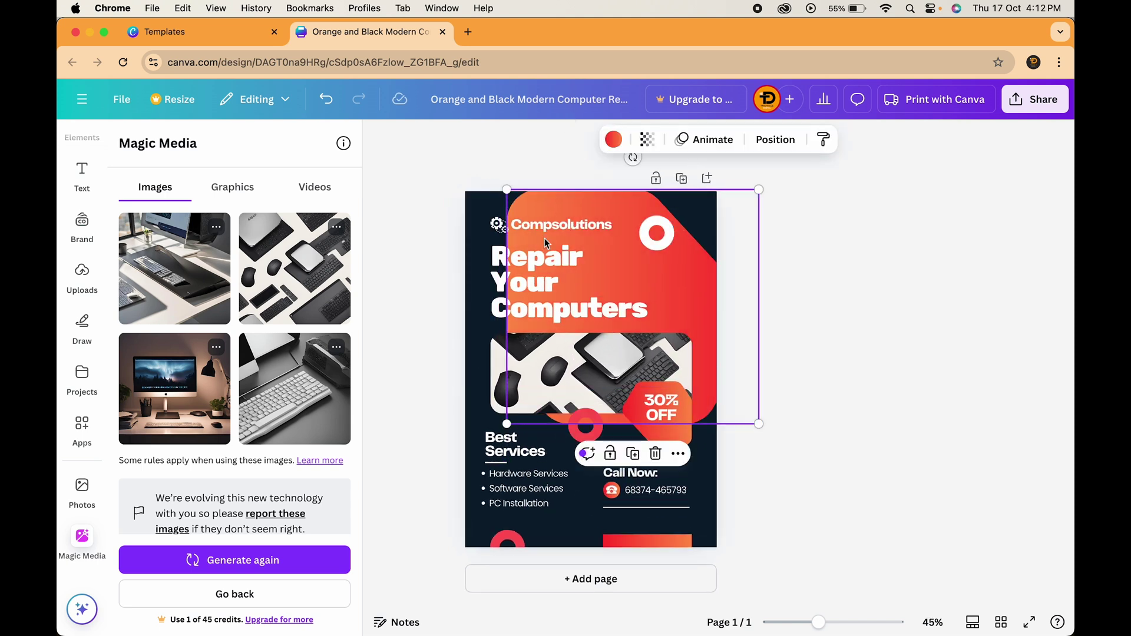
left_click(544, 237)
left_click_drag(536, 233, 523, 212)
scroll(805, 396, "up", 2)
scroll(806, 396, "down", 2)
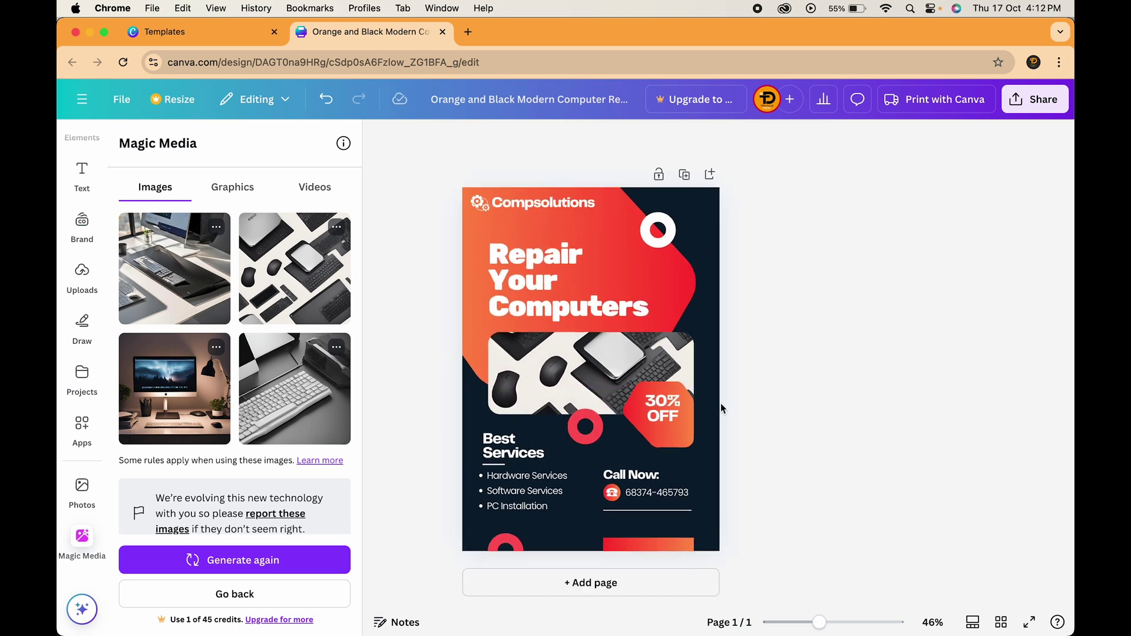
Download the flyer as a PNG with file-size limiting on and saved settings off
left_click(1039, 103)
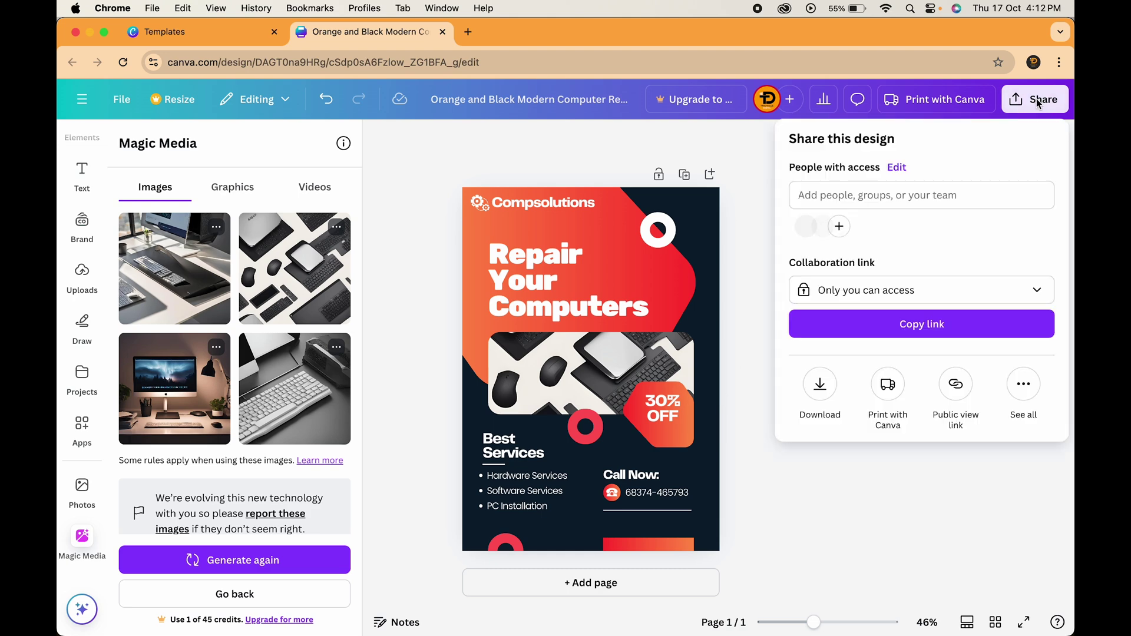
left_click(819, 388)
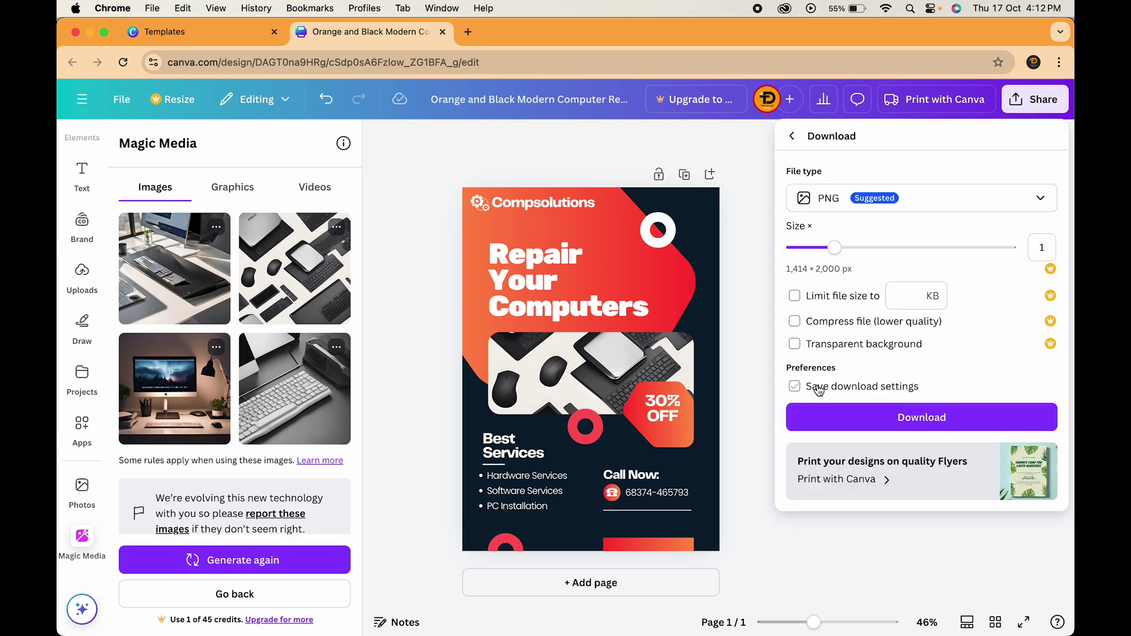
left_click(877, 196)
left_click(844, 292)
left_click(859, 422)
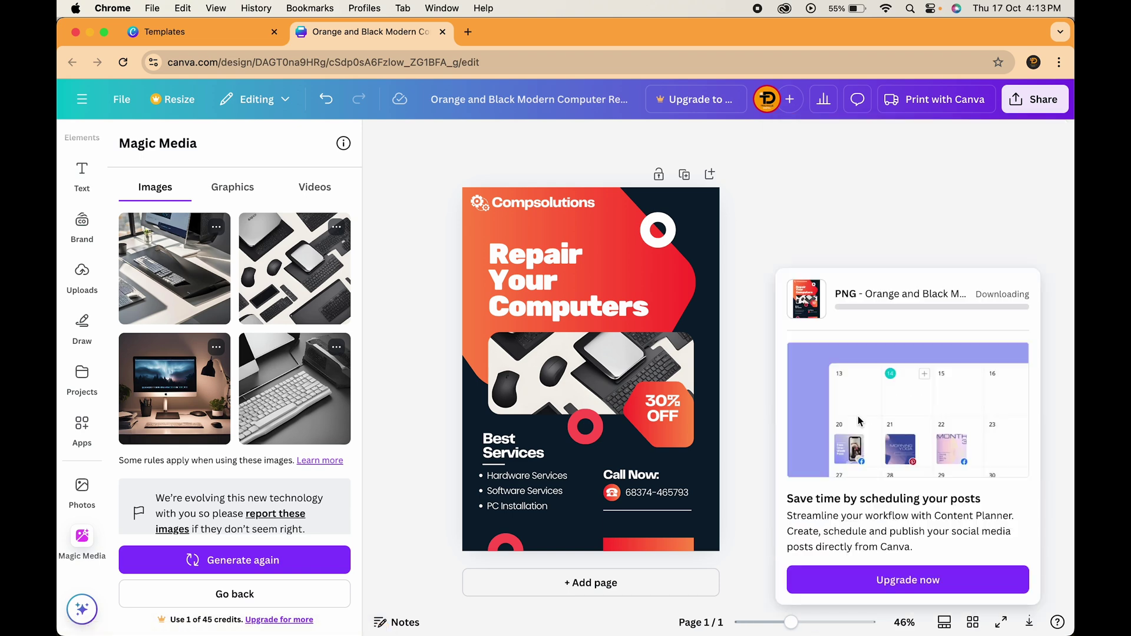